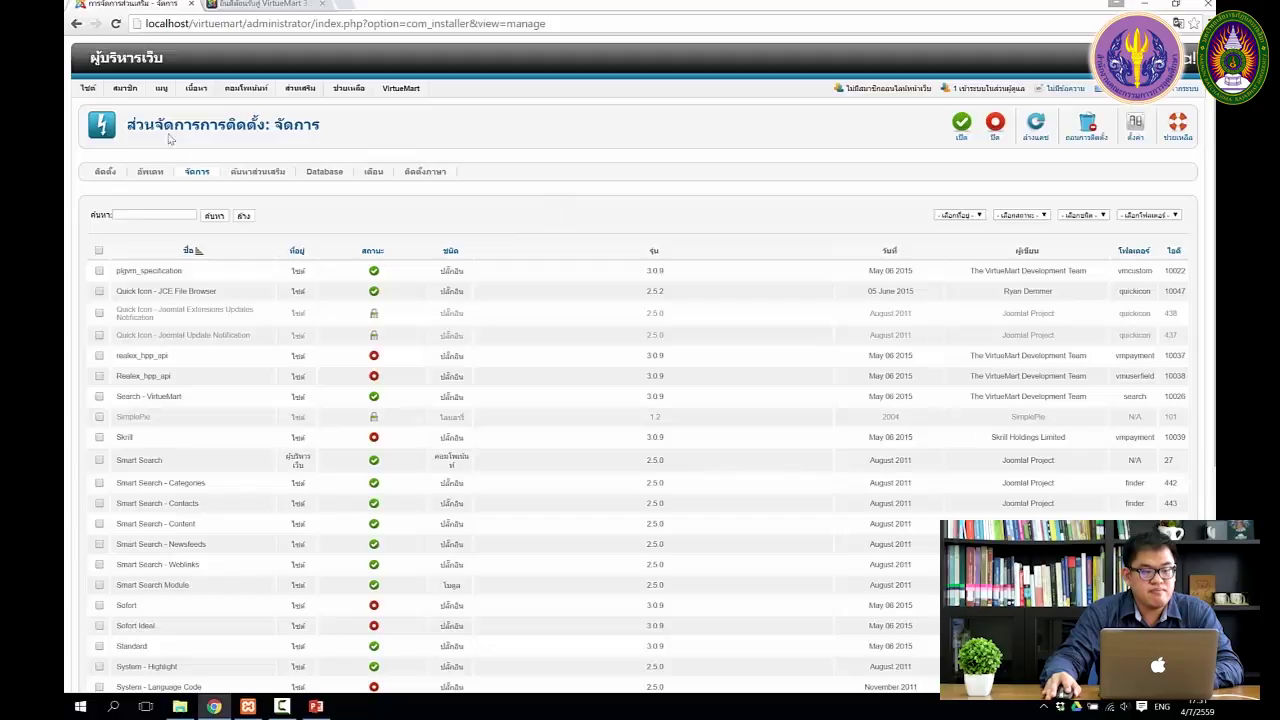
Step: Reveal the Users (สมาชิก) menu dropdown from the Extension Manager page
{"action": "mouse_move", "coordinate": [86, 92]}
{"action": "mouse_move", "coordinate": [125, 91]}
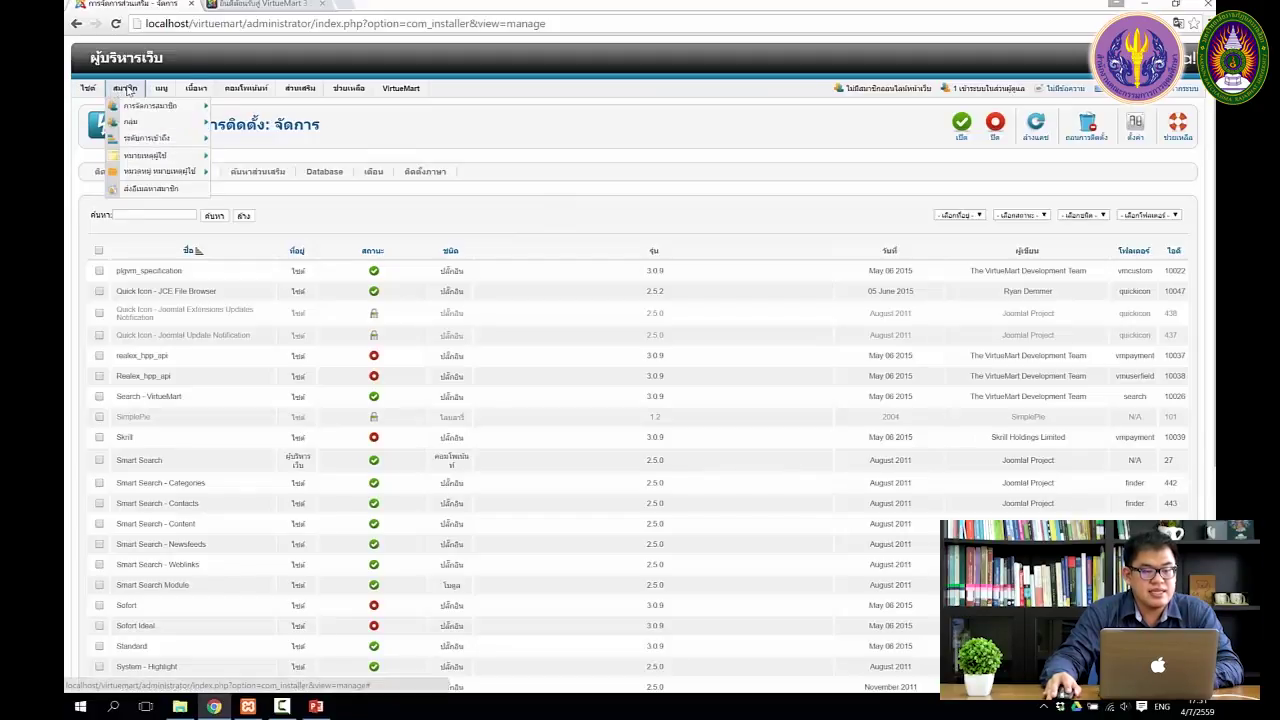
Step: Open the User Manager, inspect the Super User account, and close it back to the list
{"action": "left_click", "coordinate": [147, 113]}
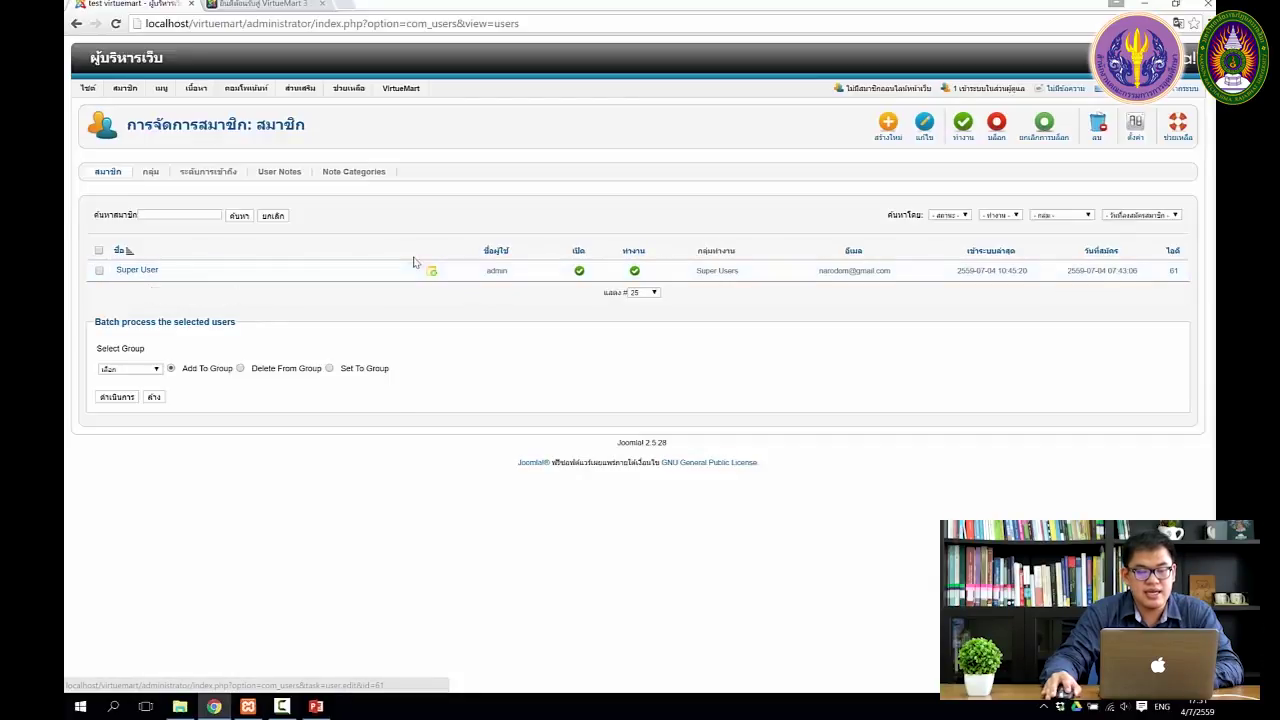
{"action": "left_click", "coordinate": [147, 271]}
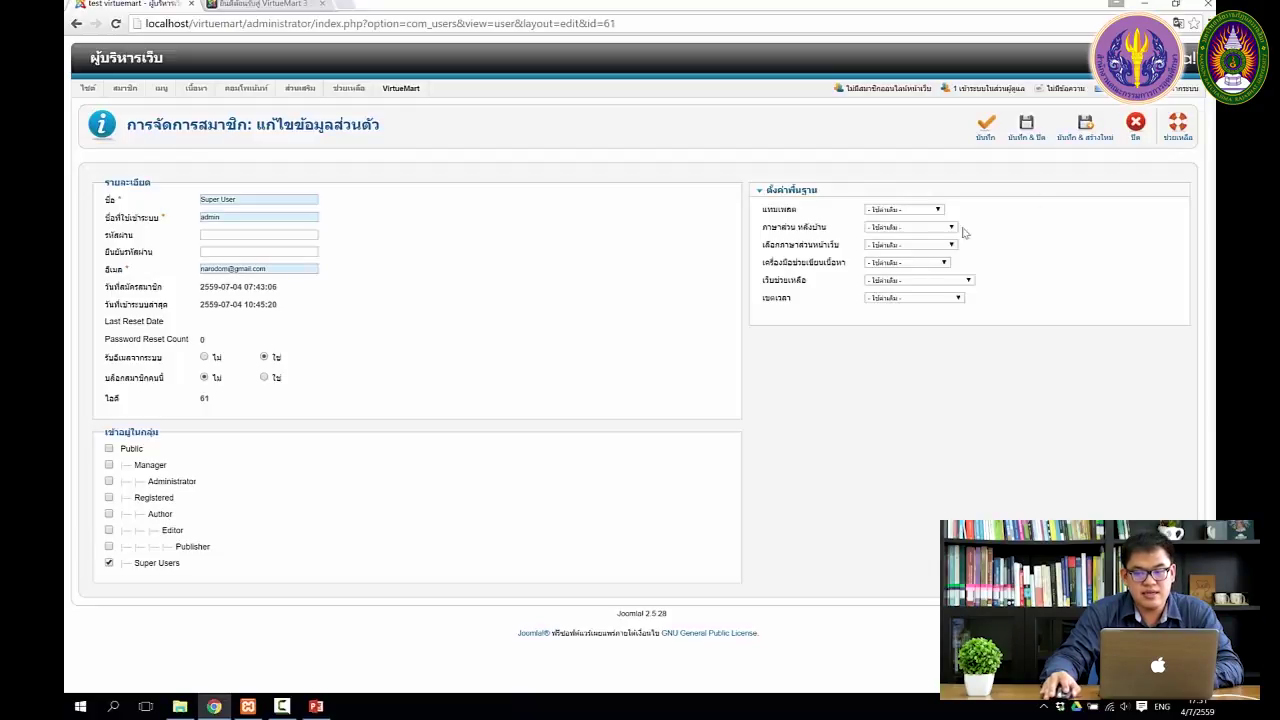
{"action": "left_click", "coordinate": [1136, 125]}
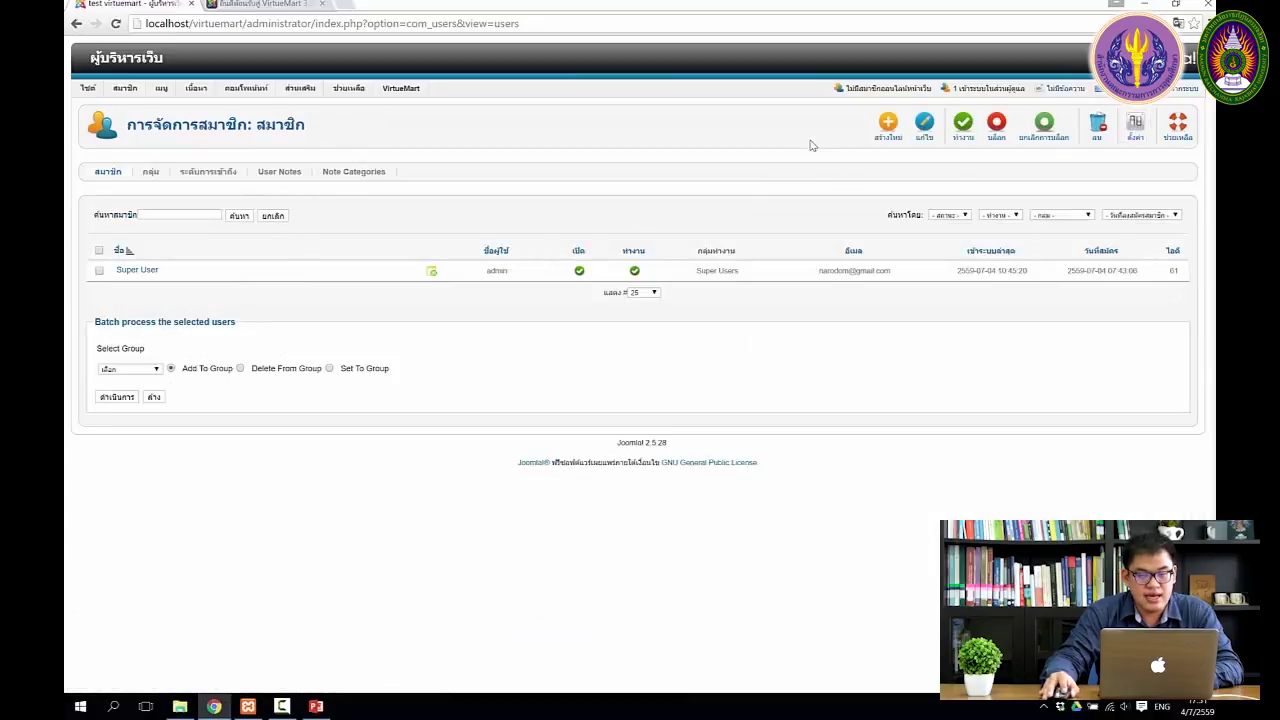
{"action": "left_click", "coordinate": [887, 124]}
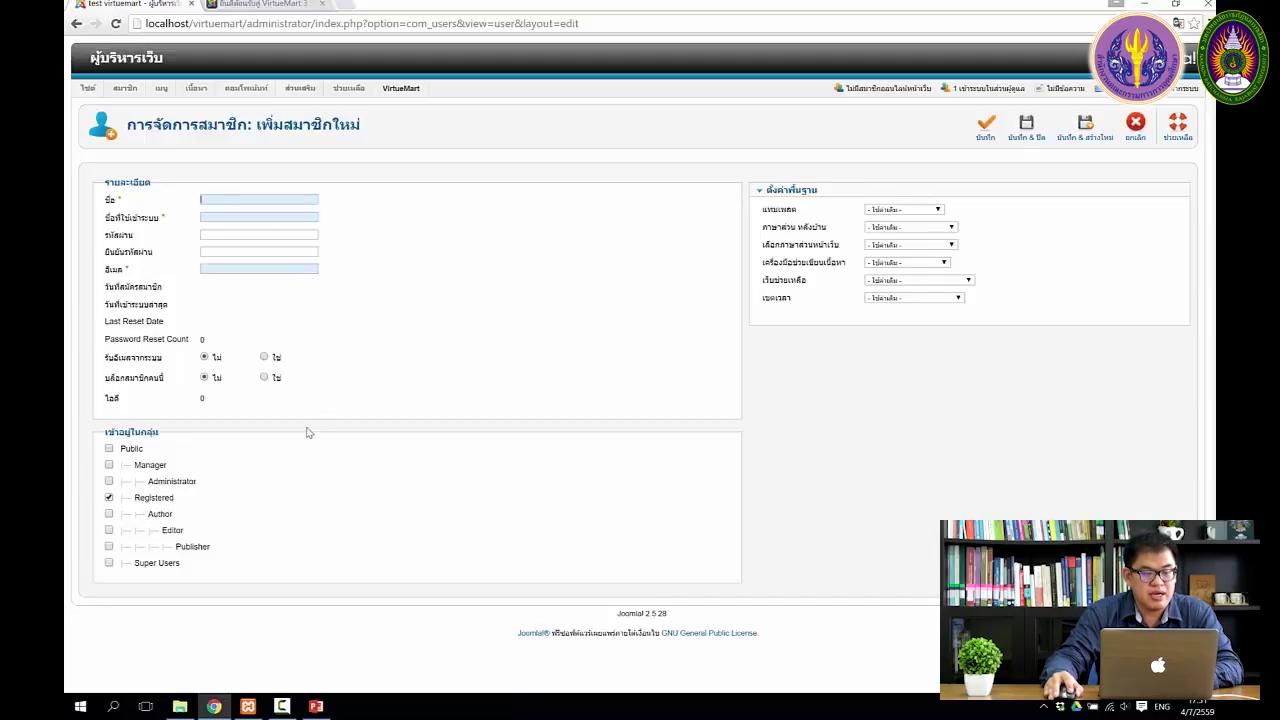
Step: Enter user1 as the new account's name and username
{"action": "type", "text": "test1"}
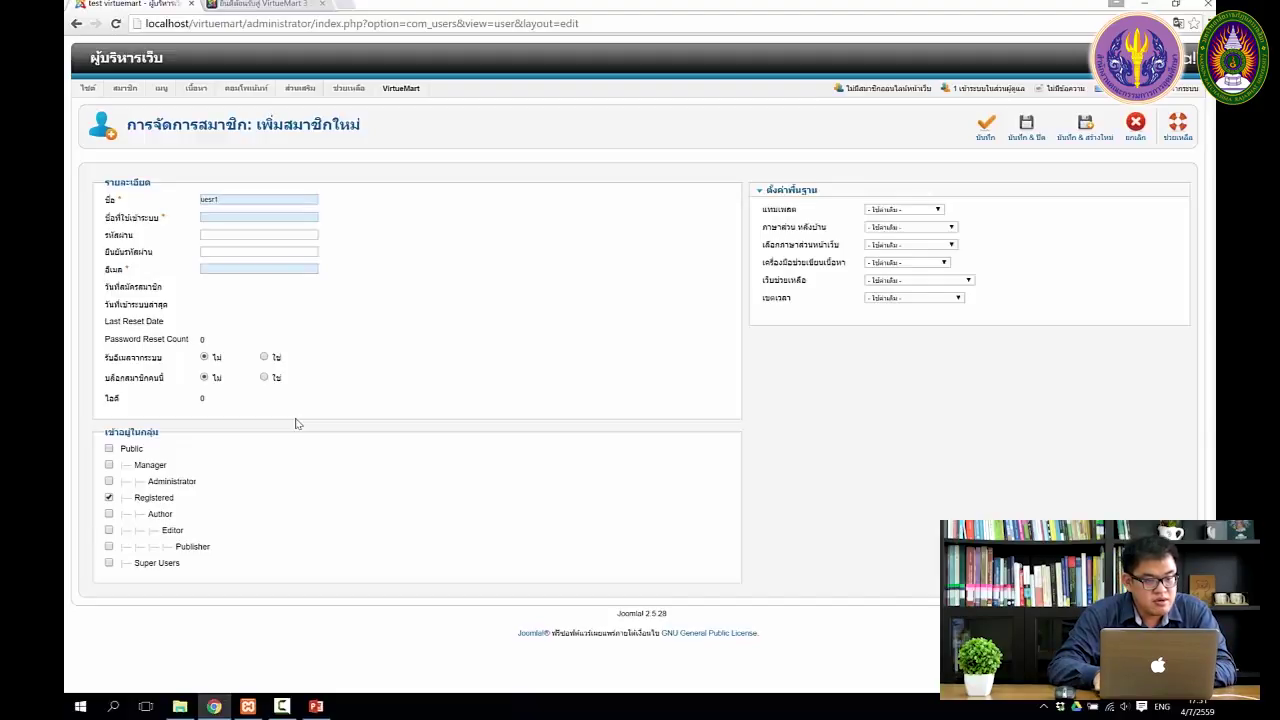
{"action": "key", "text": "BackSpace"}
{"action": "key", "text": "BackSpace"}
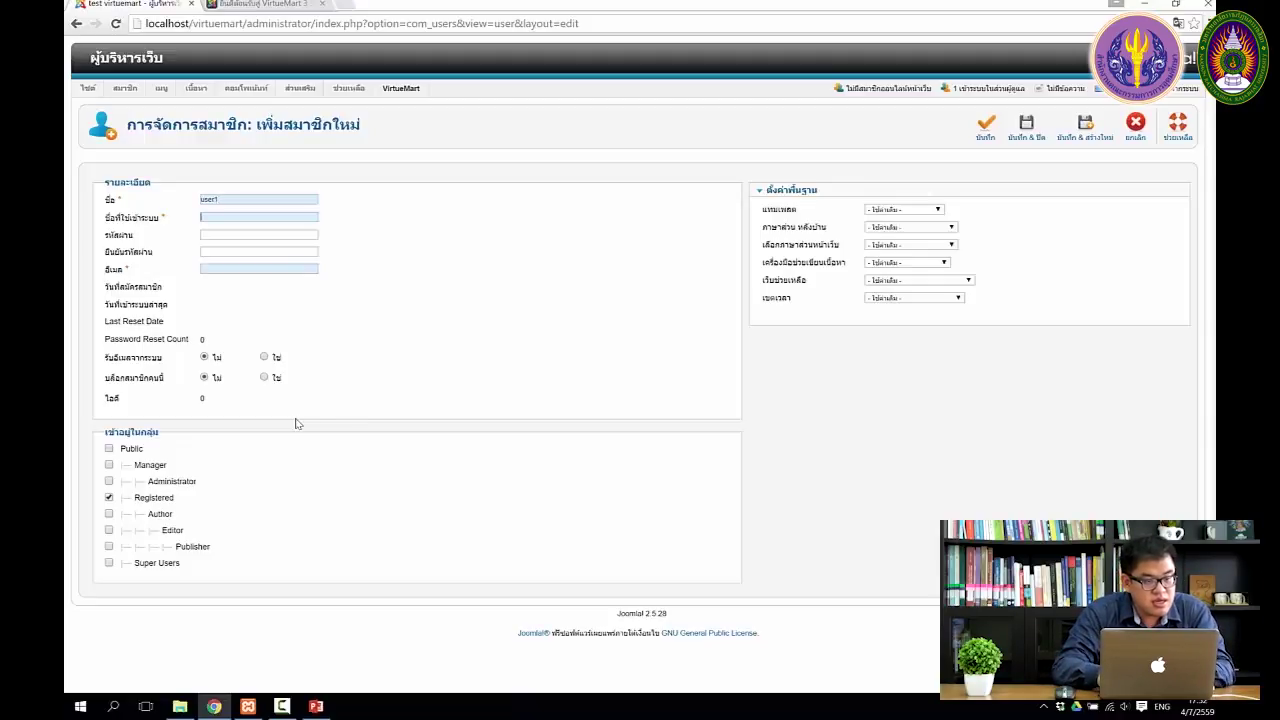
{"action": "type", "text": "ser1"}
{"action": "key", "text": "Escape"}
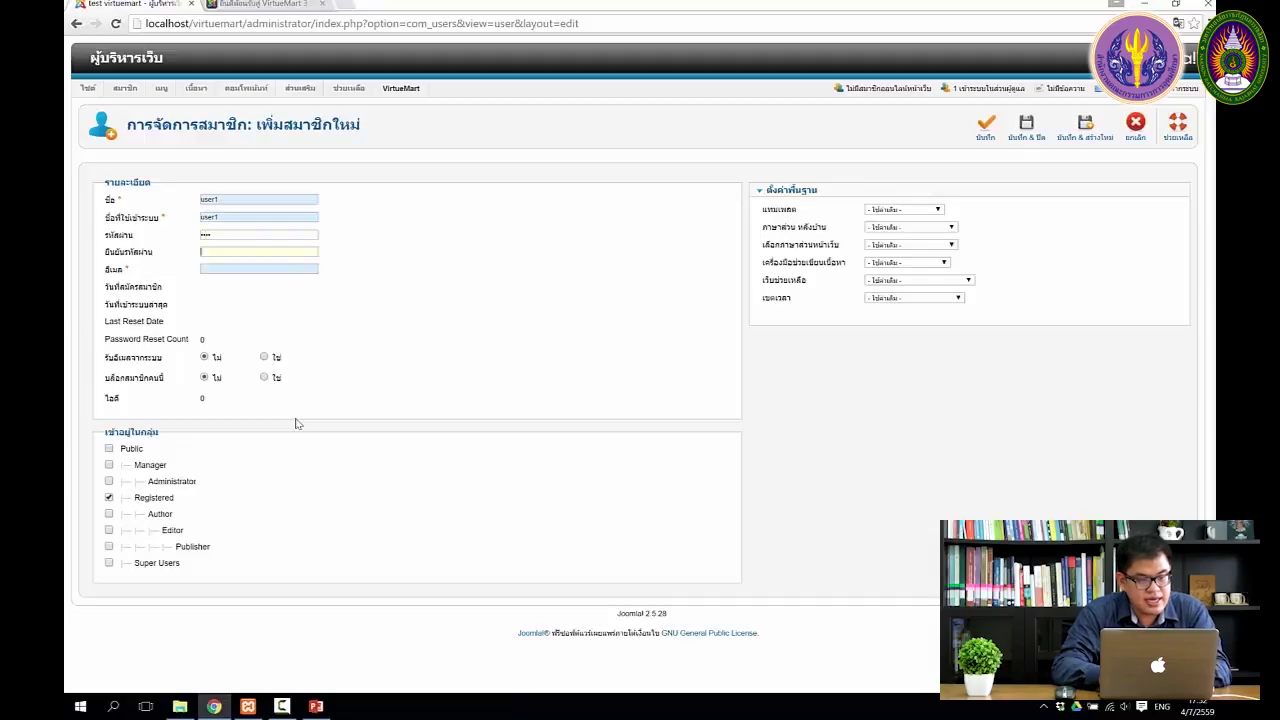
{"action": "key", "text": "Tab"}
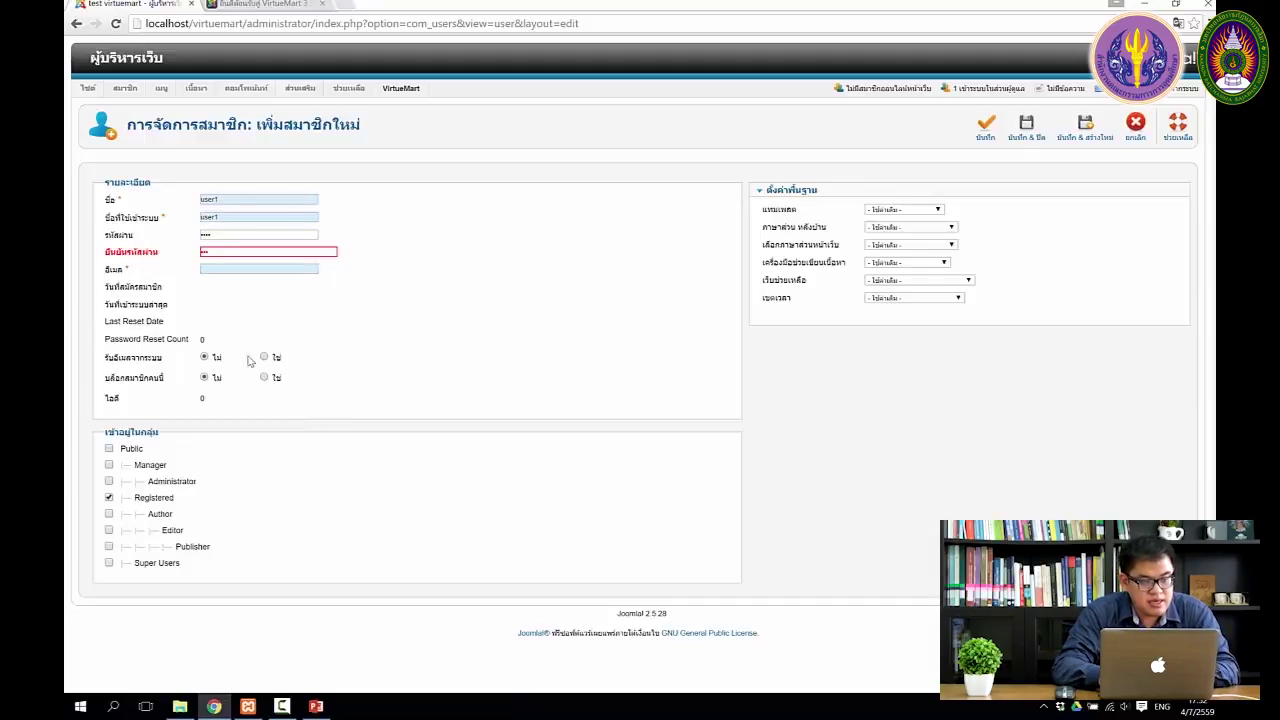
Step: Confirm the password, enter user1's e-mail address, and save the Registered user
{"action": "left_click", "coordinate": [243, 253]}
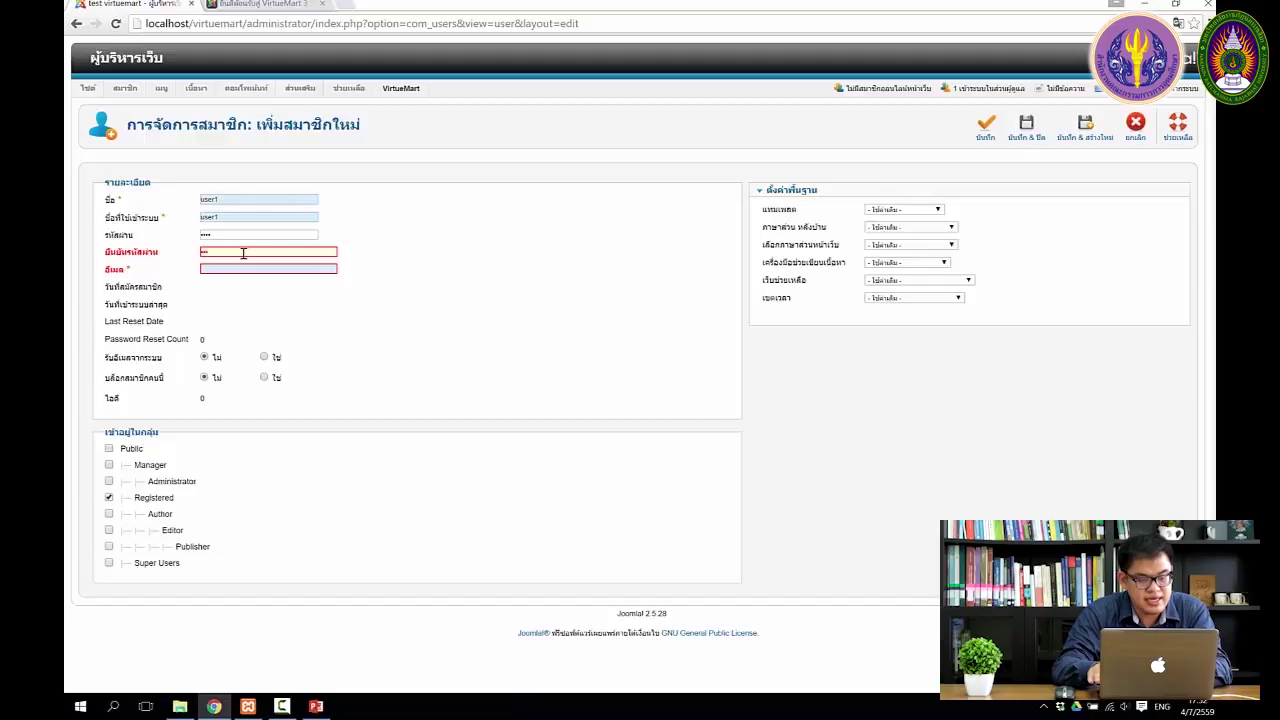
{"action": "key", "text": "Tab"}
{"action": "type", "text": "user1"}
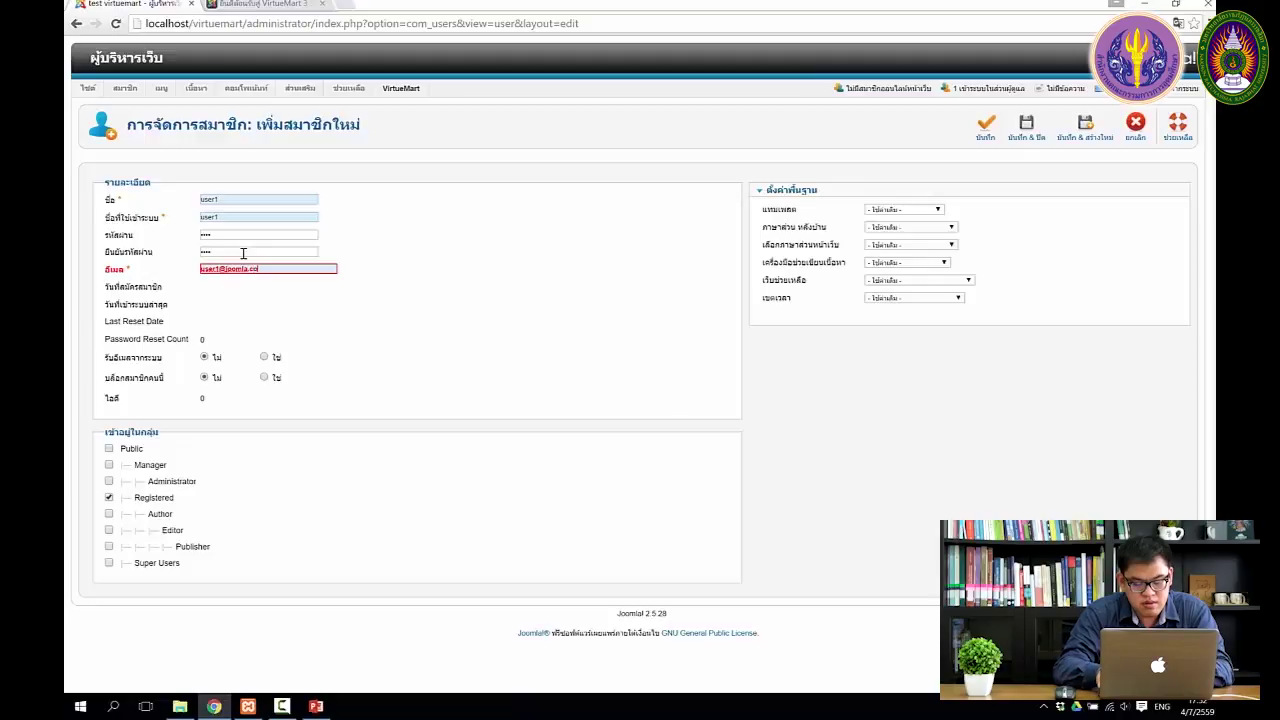
{"action": "key", "text": "Tab"}
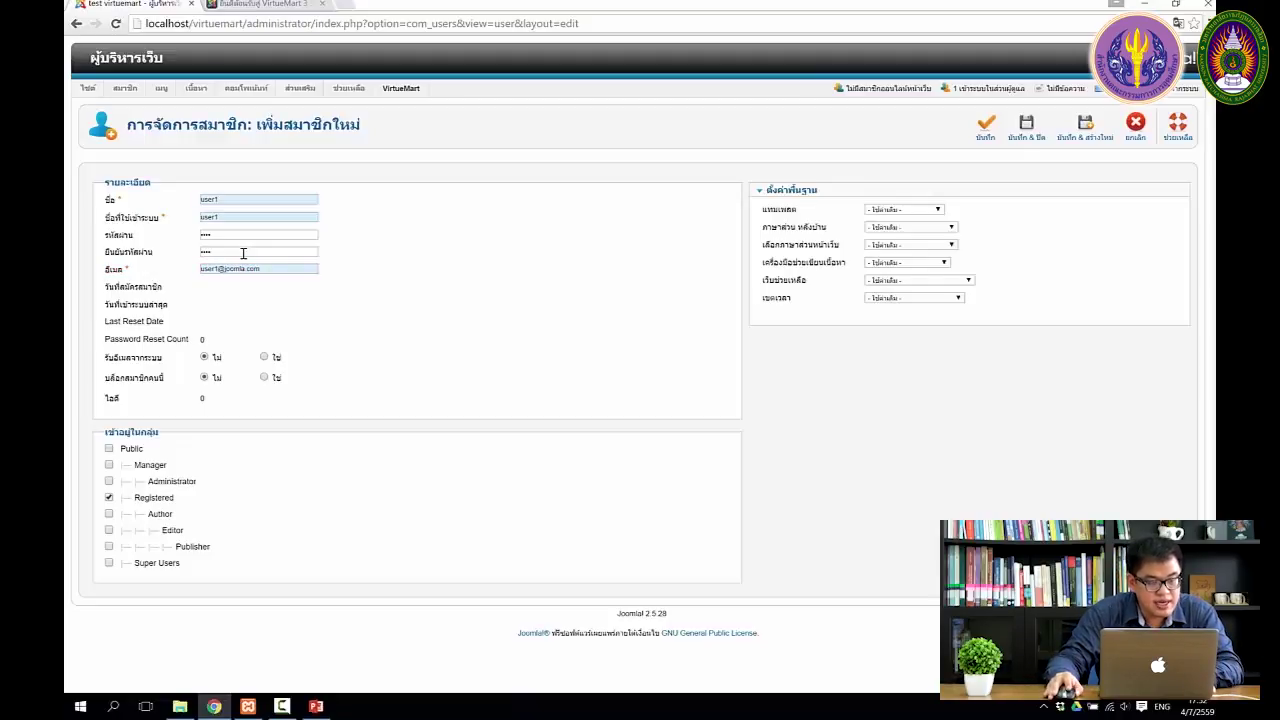
{"action": "mouse_move", "coordinate": [138, 366]}
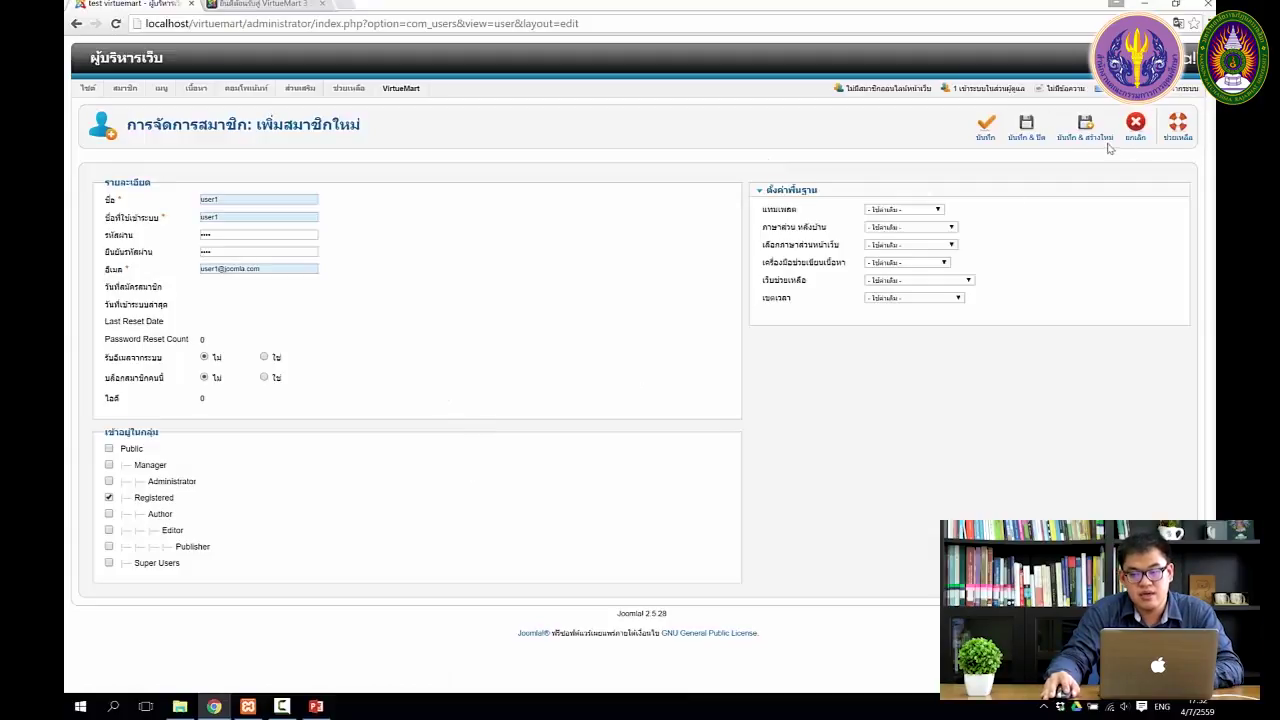
{"action": "left_click", "coordinate": [1026, 129]}
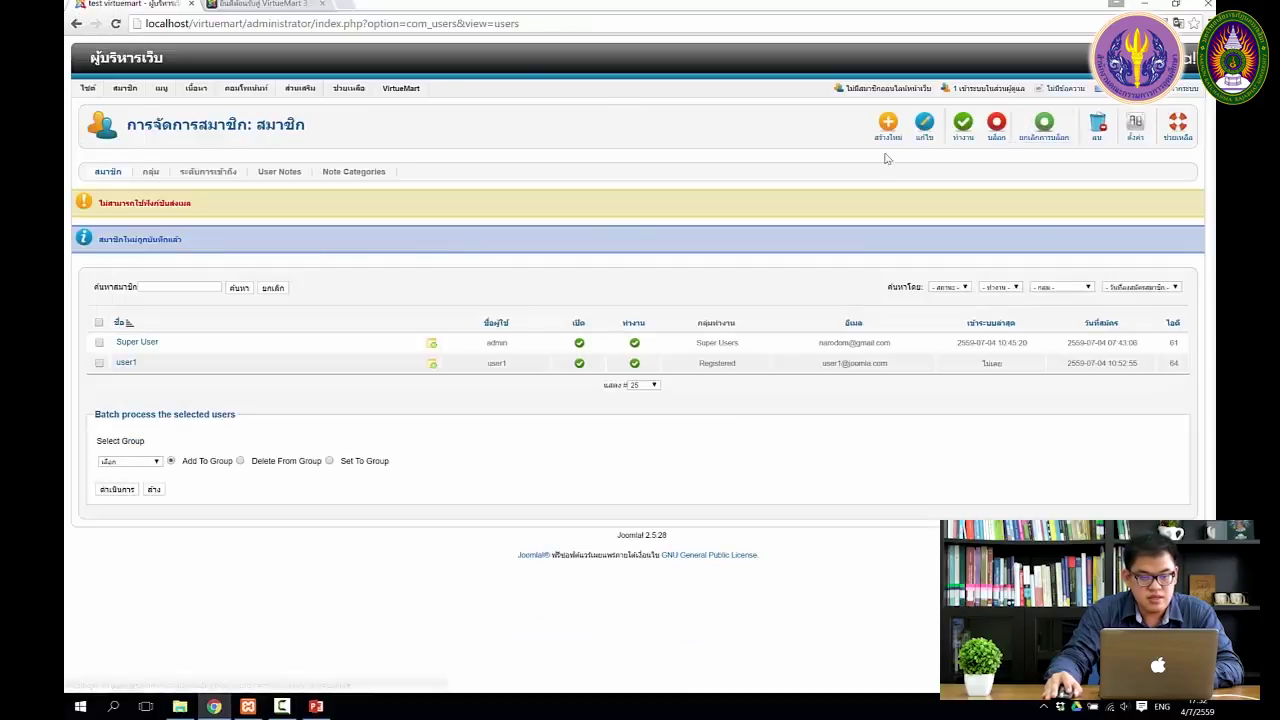
Step: Log into the storefront Login Form as user1 with its password
{"action": "left_click", "coordinate": [289, 5]}
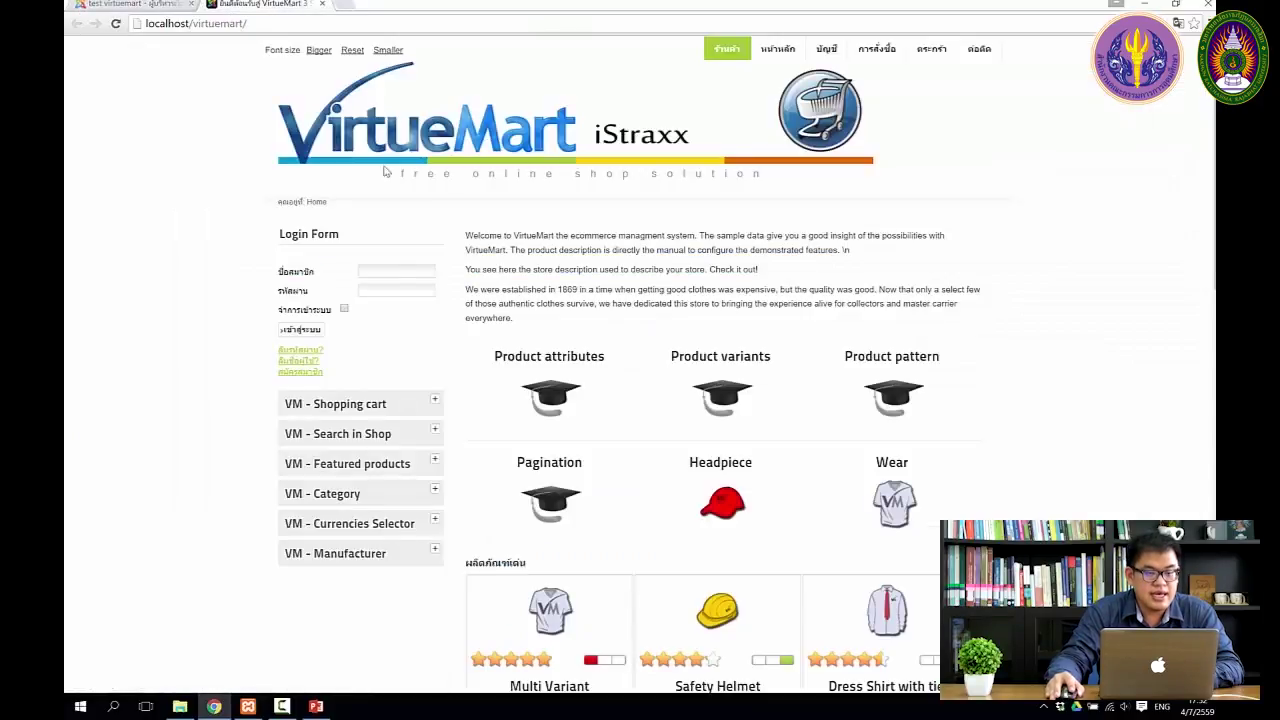
{"action": "left_click", "coordinate": [390, 269]}
{"action": "type", "text": "u"}
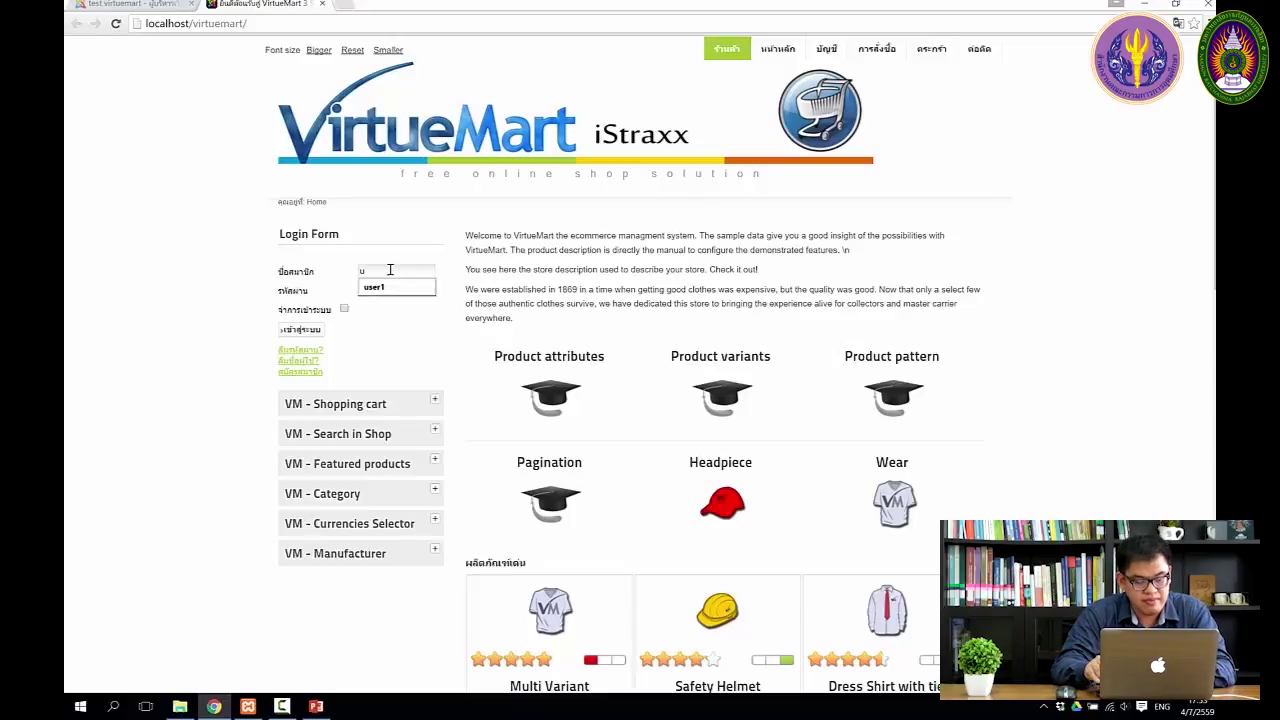
{"action": "type", "text": "ser1"}
{"action": "key", "text": "Tab"}
{"action": "type", "text": "1234"}
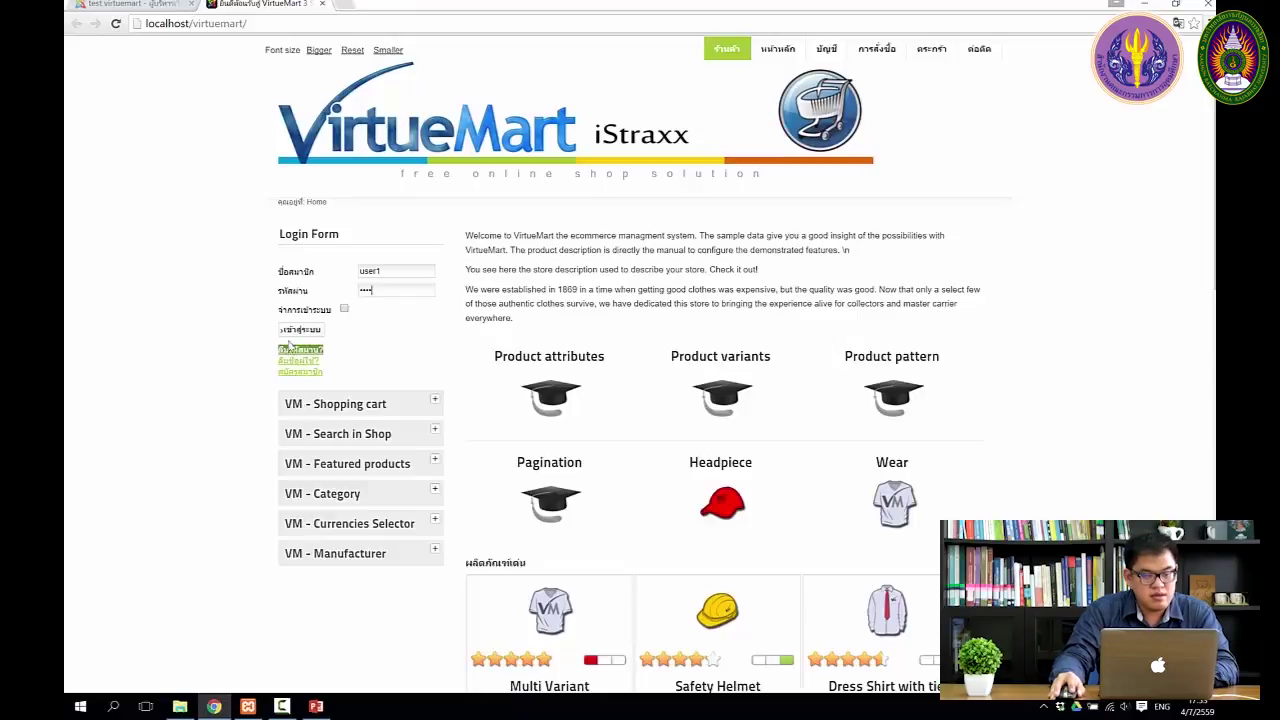
{"action": "left_click", "coordinate": [299, 329]}
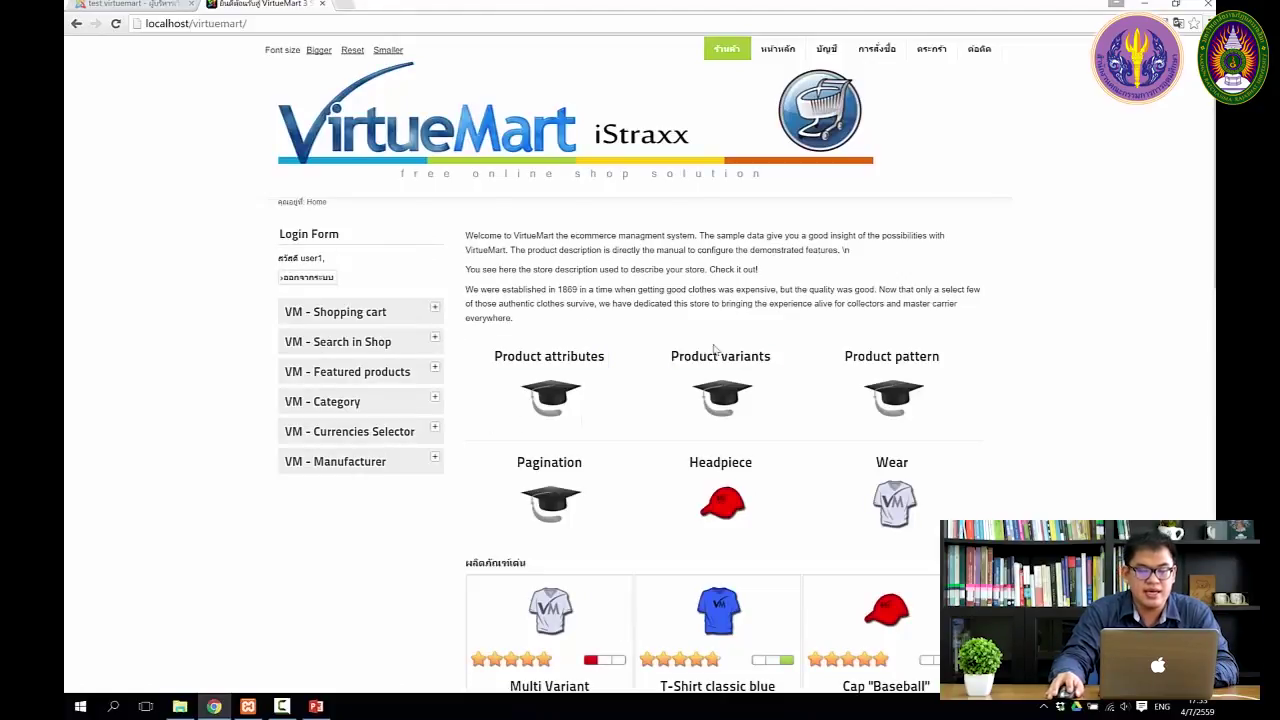
Step: Check the logged-in greeting, then return to the administrator tab
{"action": "scroll", "coordinate": [838, 480], "scroll_direction": "down", "scroll_amount": 5}
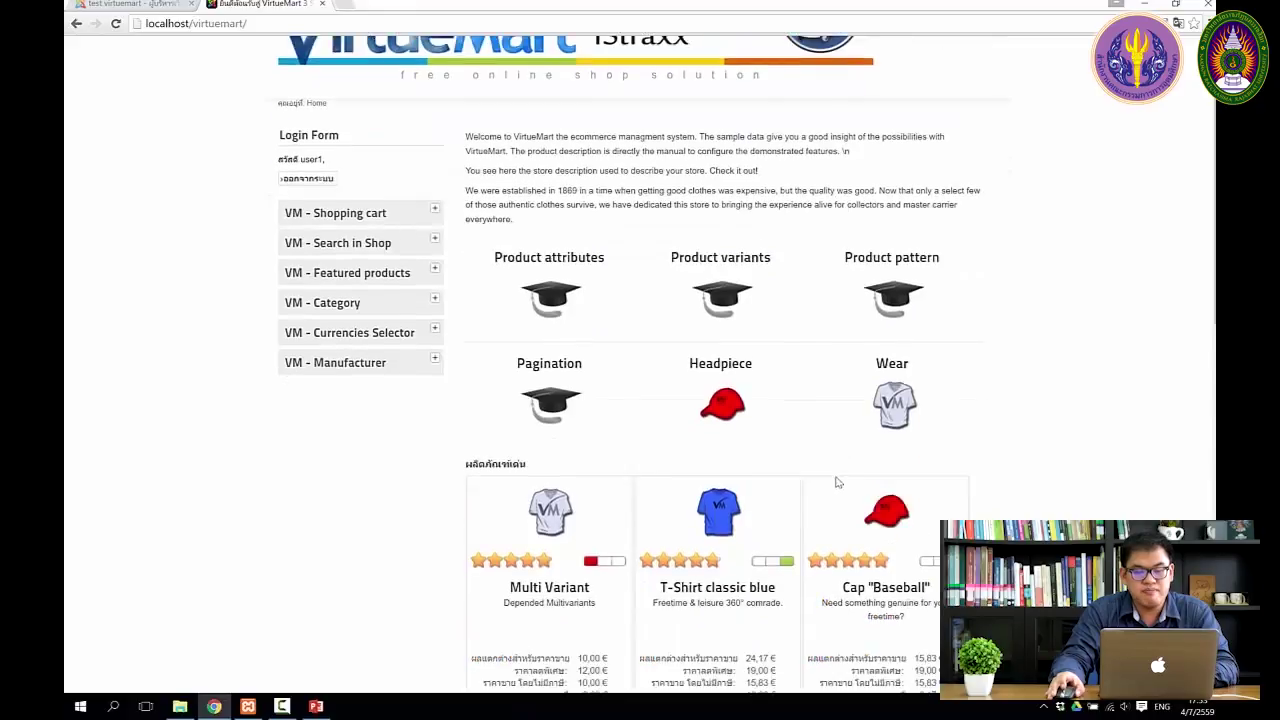
{"action": "scroll", "coordinate": [813, 495], "scroll_direction": "up", "scroll_amount": 5}
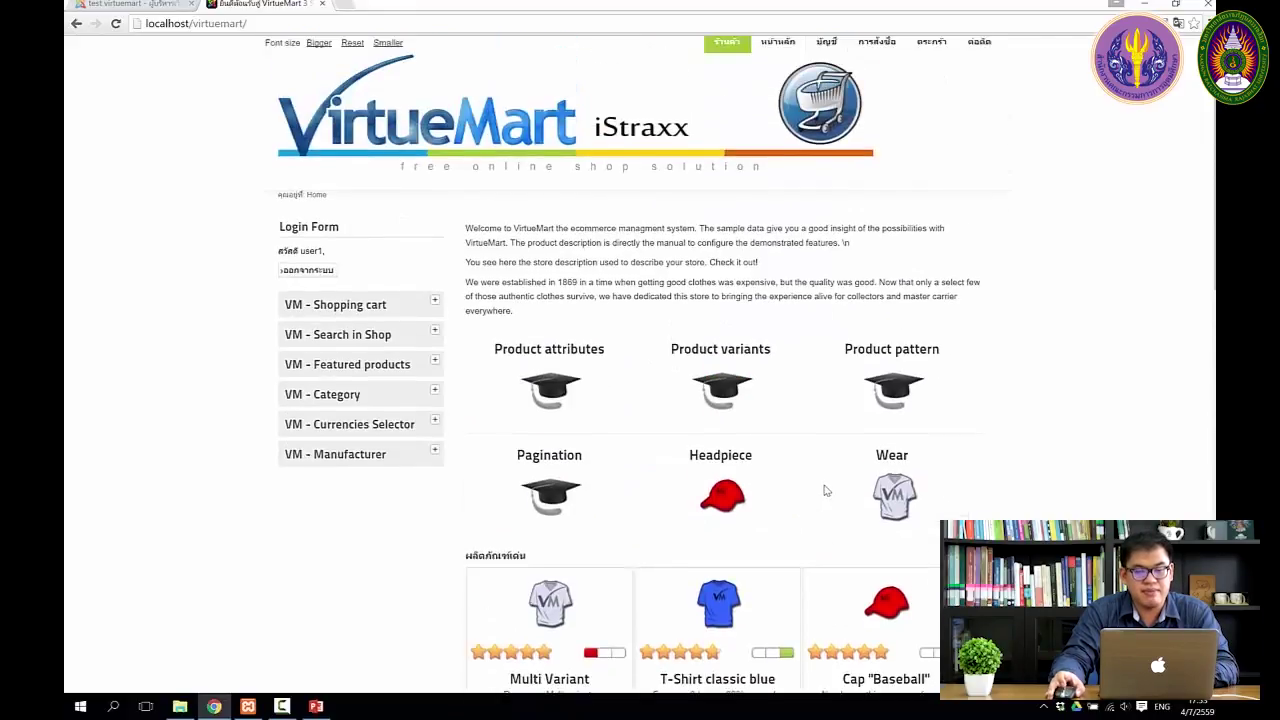
{"action": "left_click", "coordinate": [132, 5]}
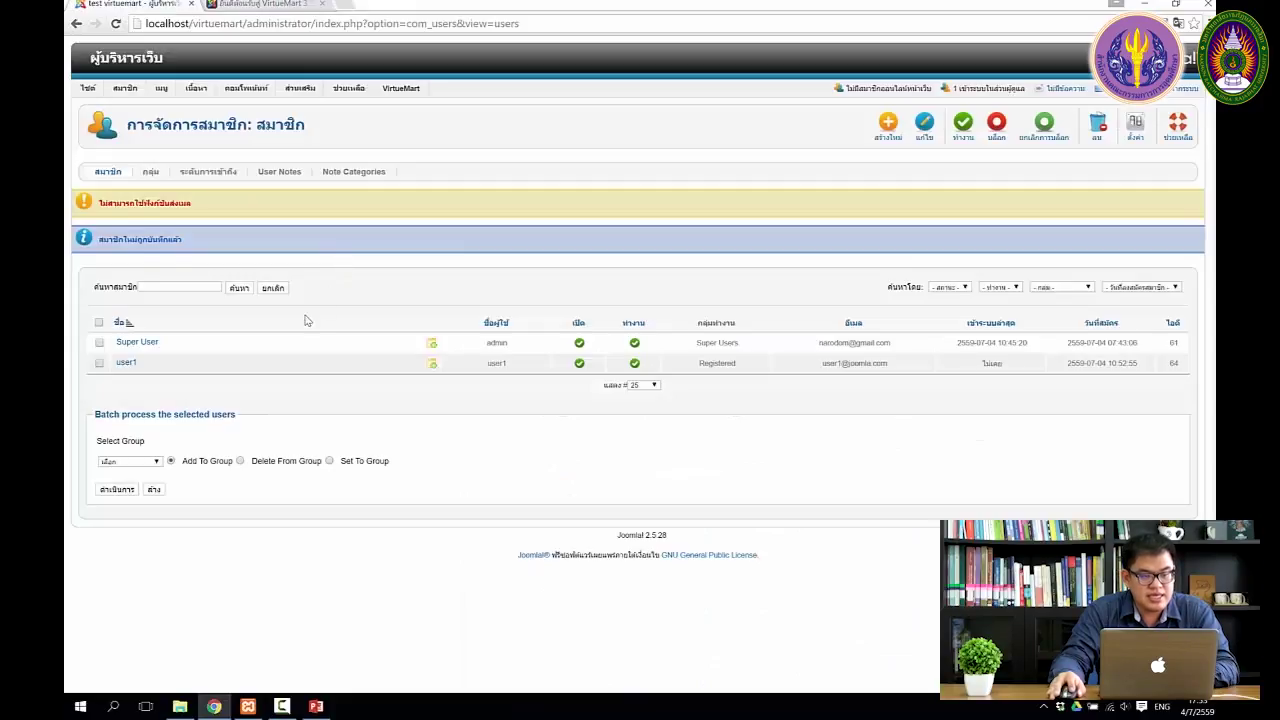
Step: Add user manager1 with username, password and e-mail in the Manager group, then Save & Close
{"action": "left_click", "coordinate": [888, 126]}
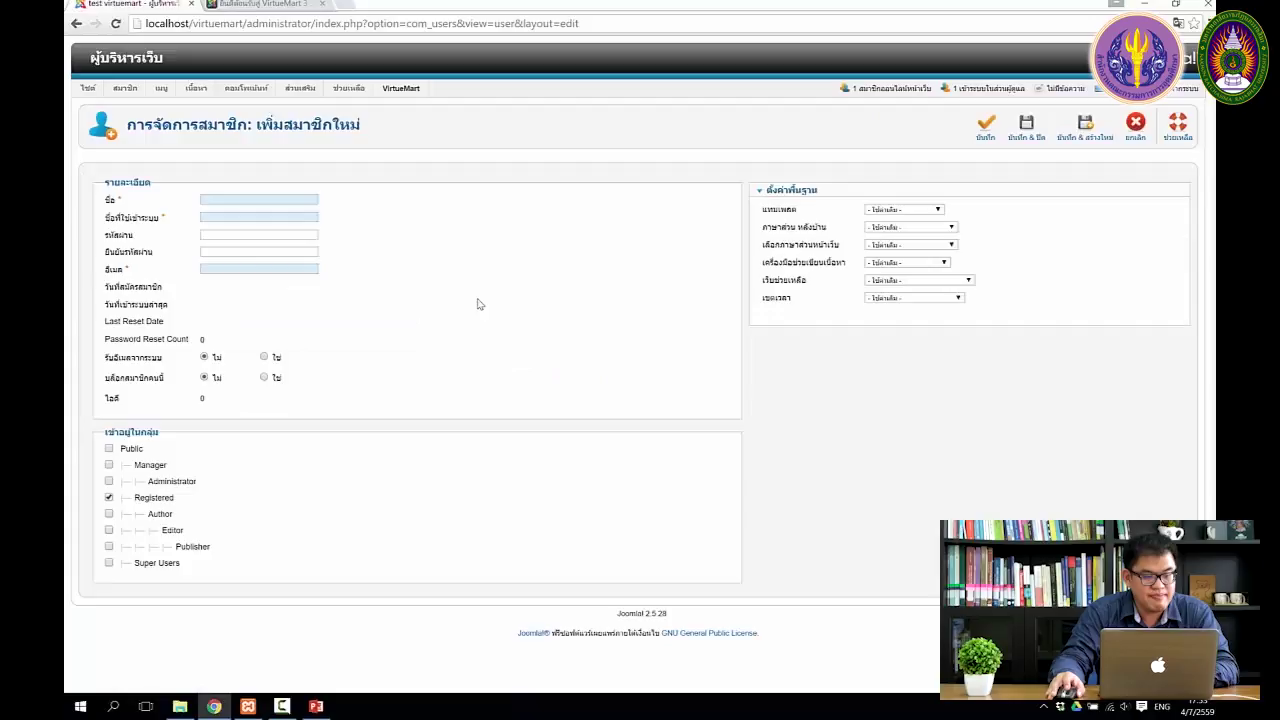
{"action": "left_click", "coordinate": [268, 198]}
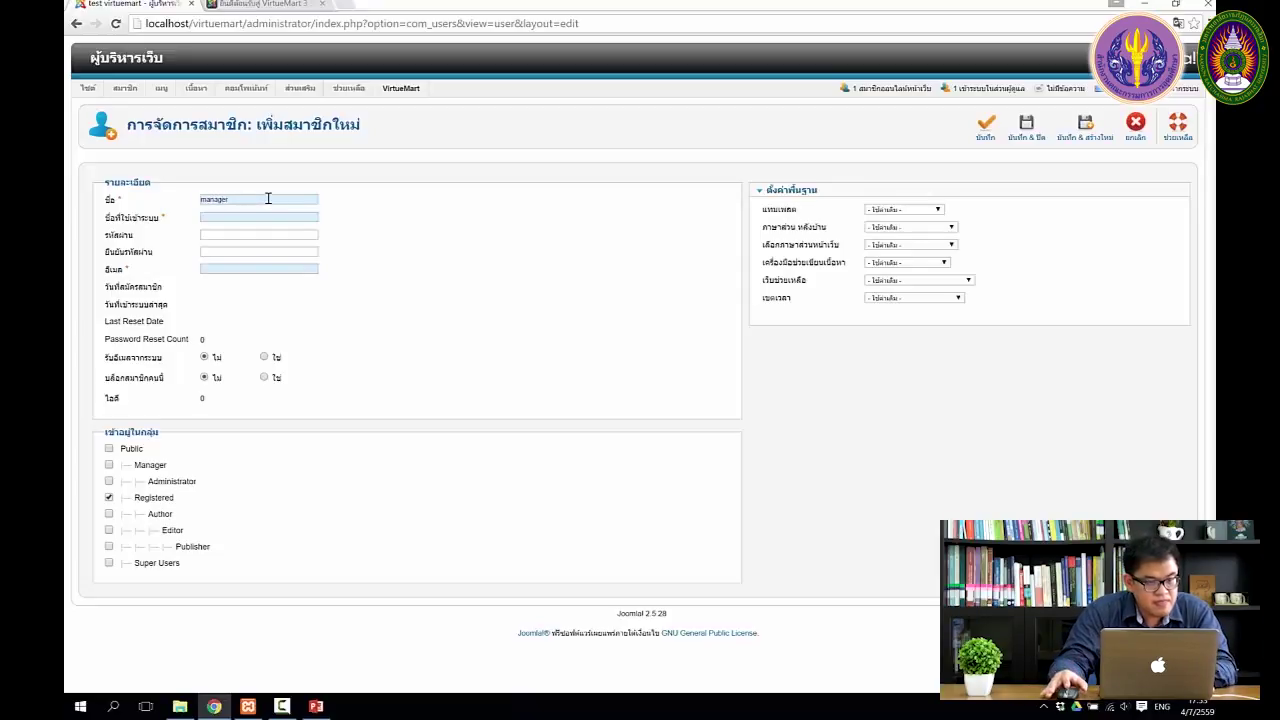
{"action": "type", "text": "manager1"}
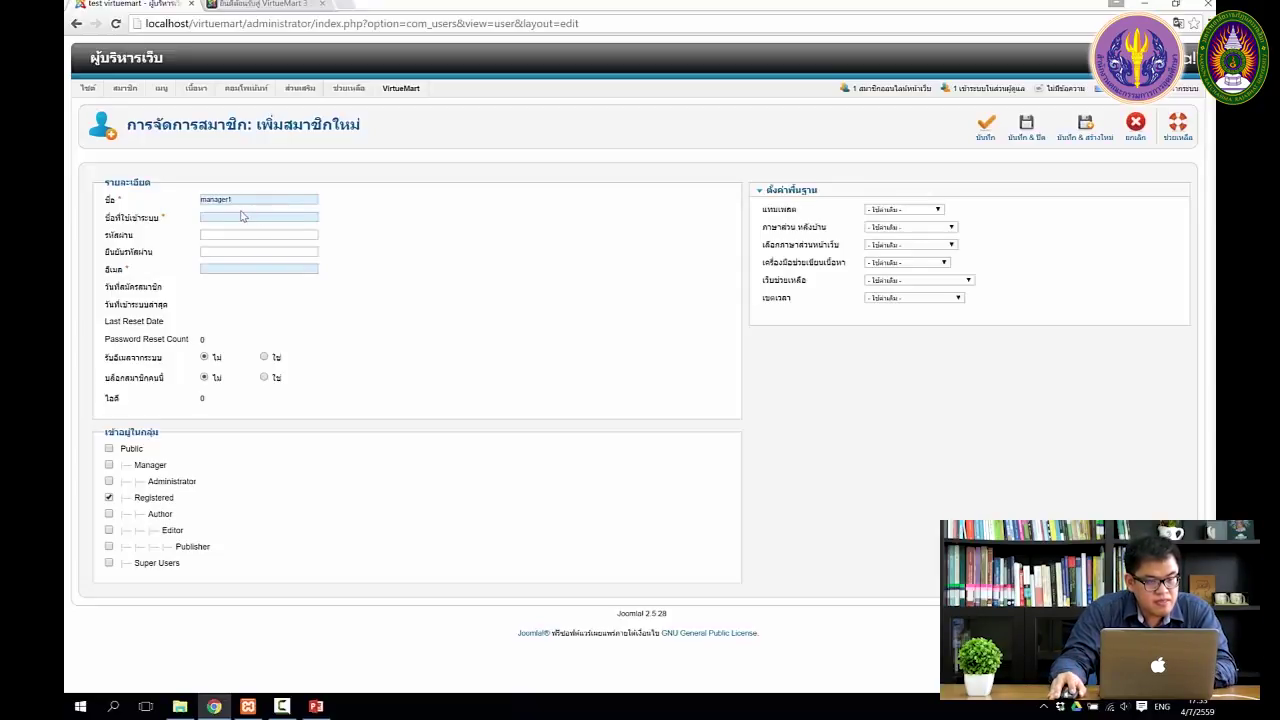
{"action": "left_click", "coordinate": [225, 216]}
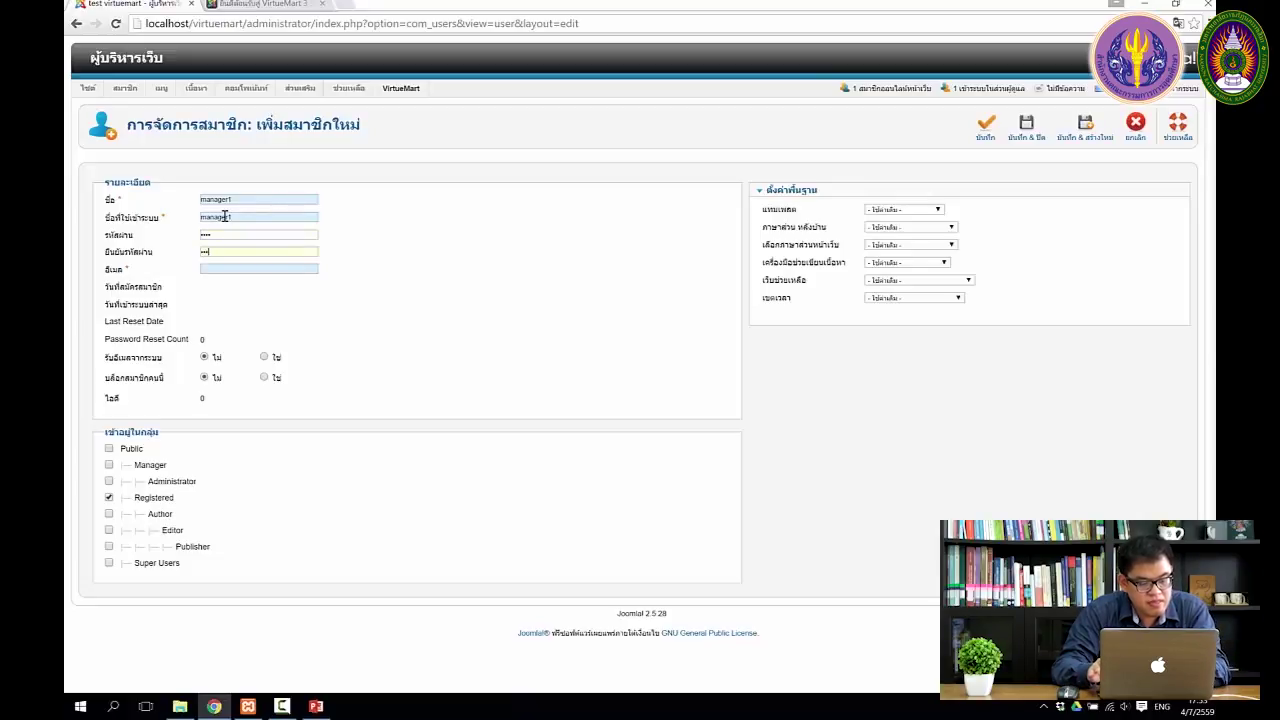
{"action": "left_click", "coordinate": [252, 265]}
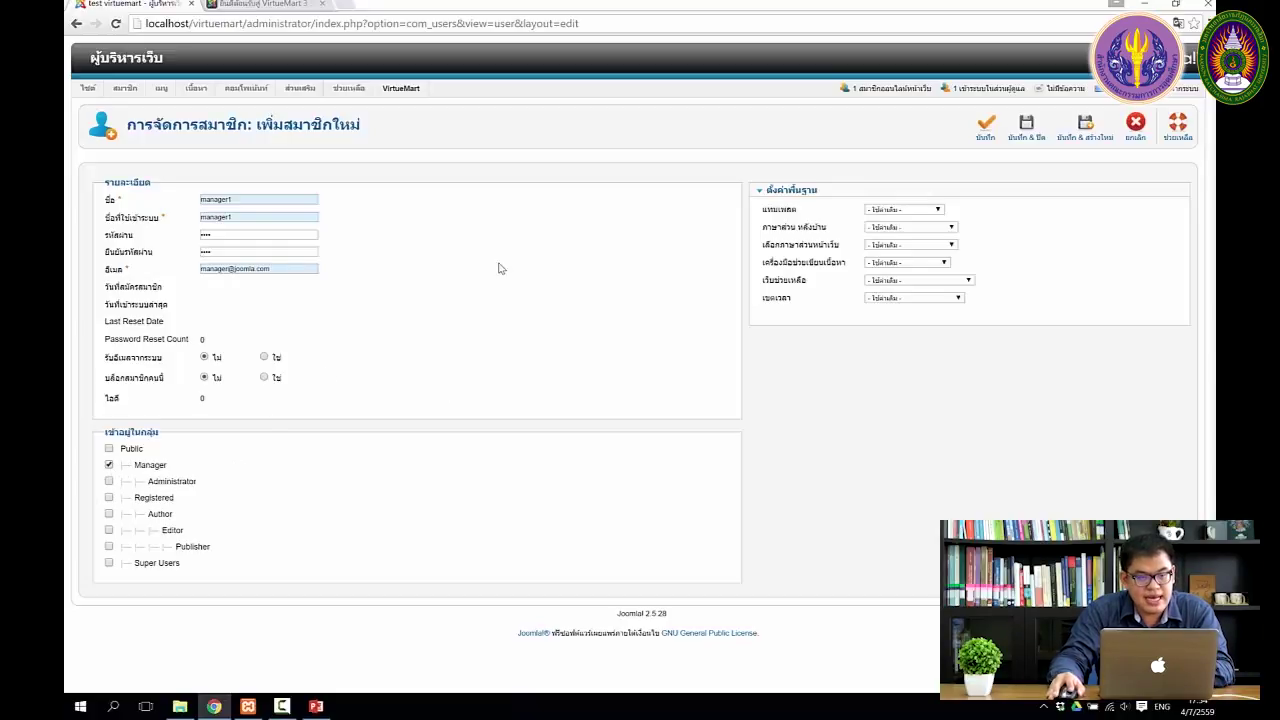
{"action": "left_click", "coordinate": [1026, 128]}
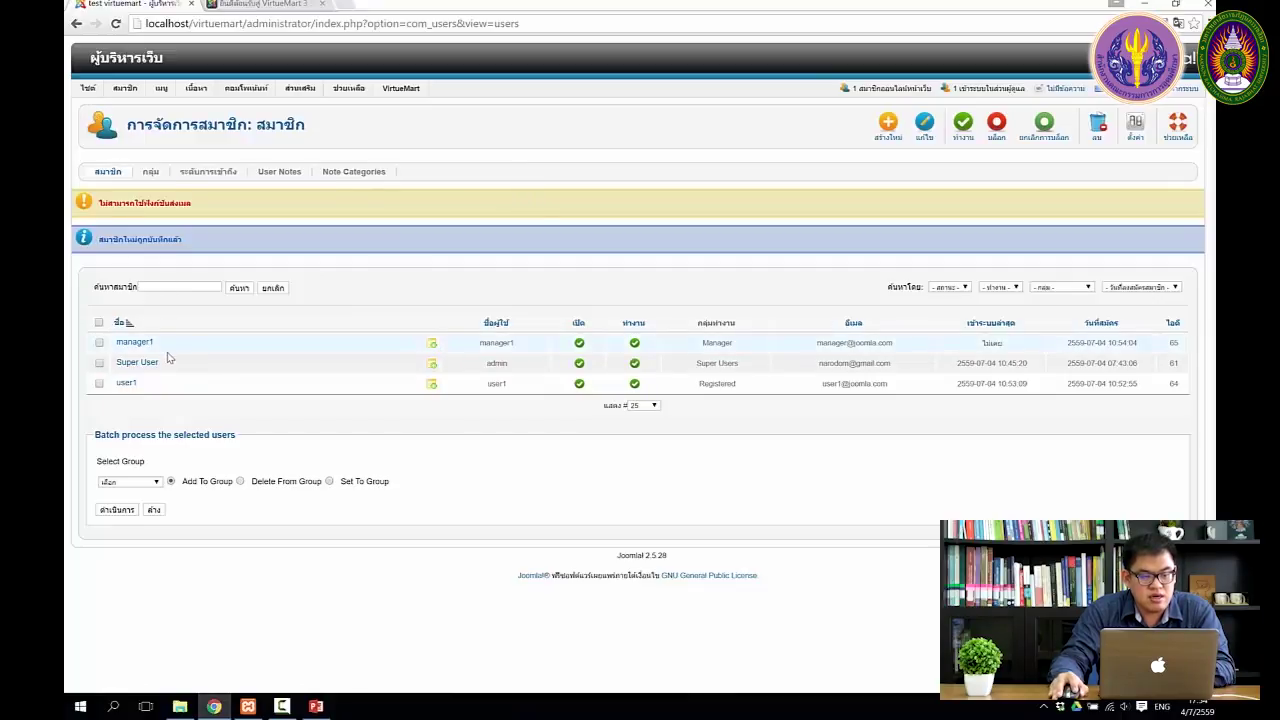
Step: Log out via Site > Logout and sign back into the administrator as manager1
{"action": "left_click", "coordinate": [100, 97]}
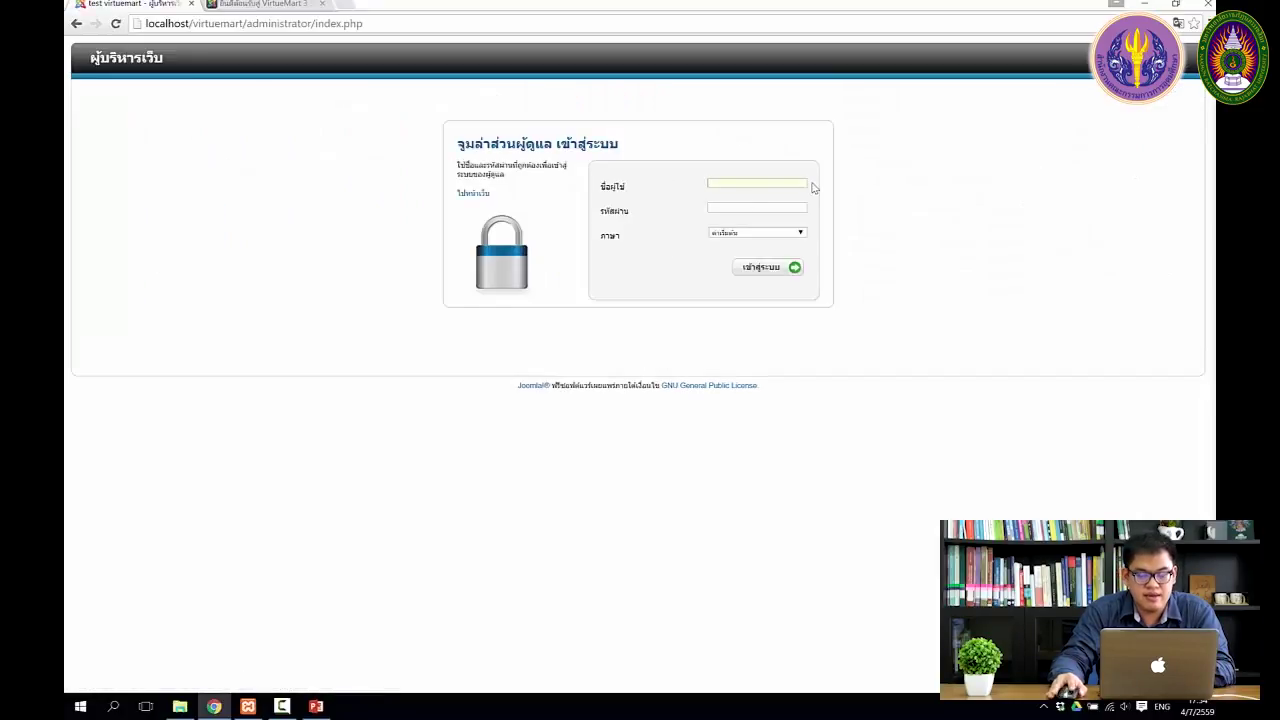
{"action": "type", "text": "na"}
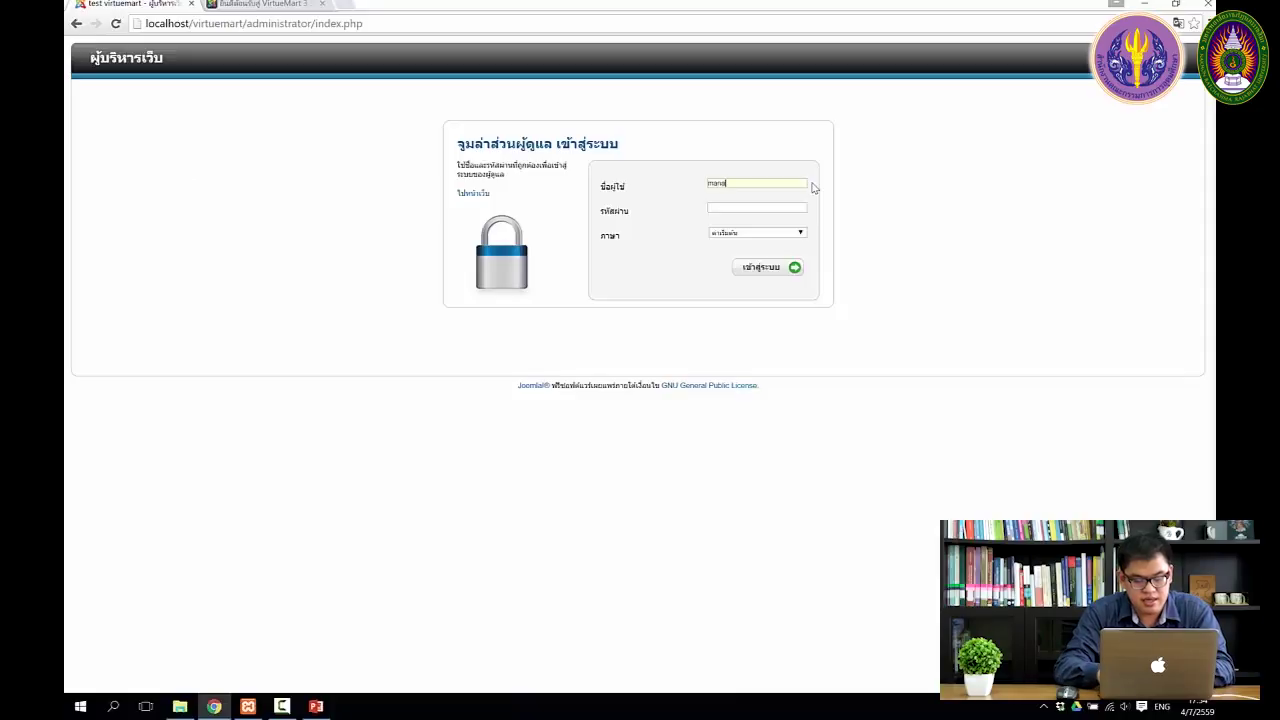
{"action": "type", "text": "ger11234"}
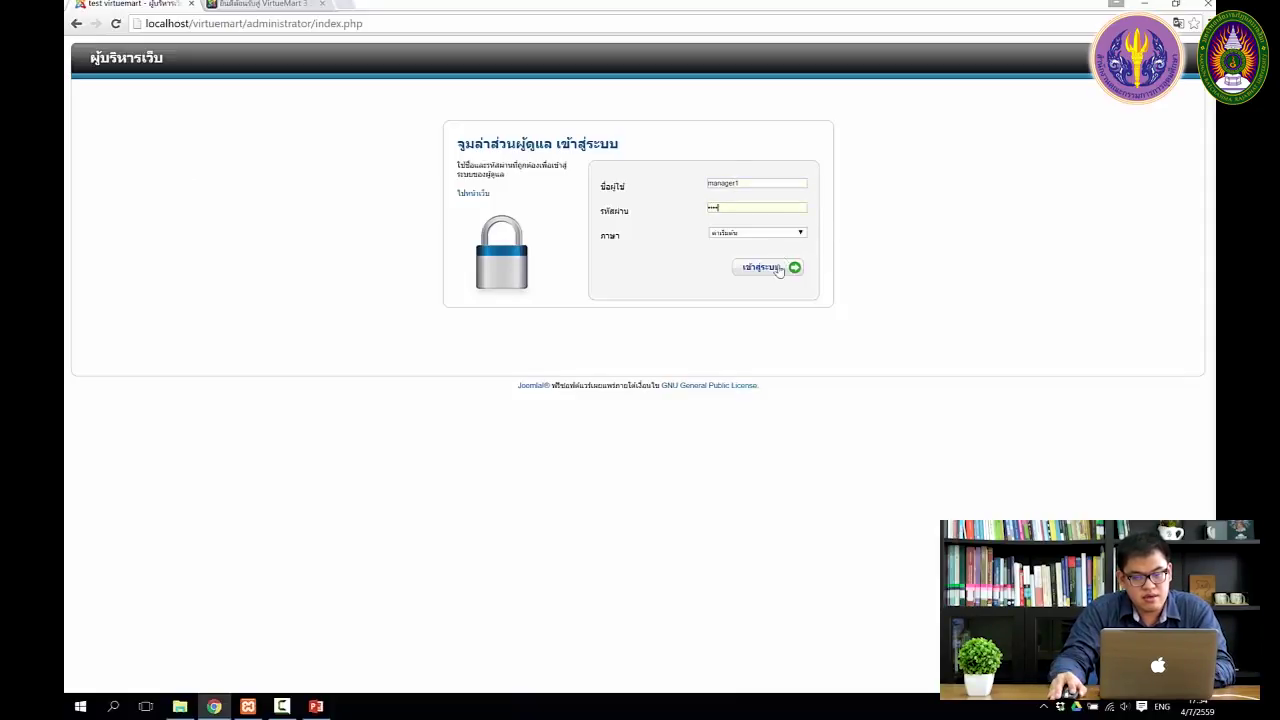
{"action": "left_click", "coordinate": [779, 269]}
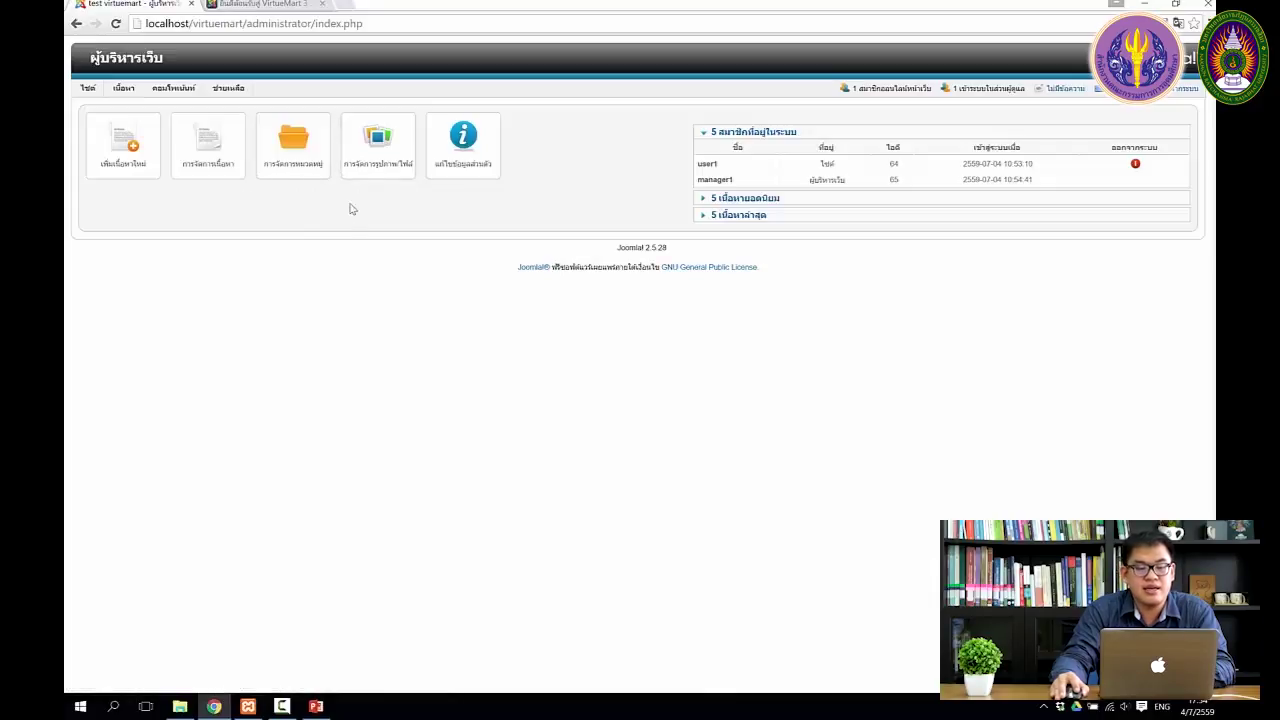
{"action": "mouse_move", "coordinate": [171, 93]}
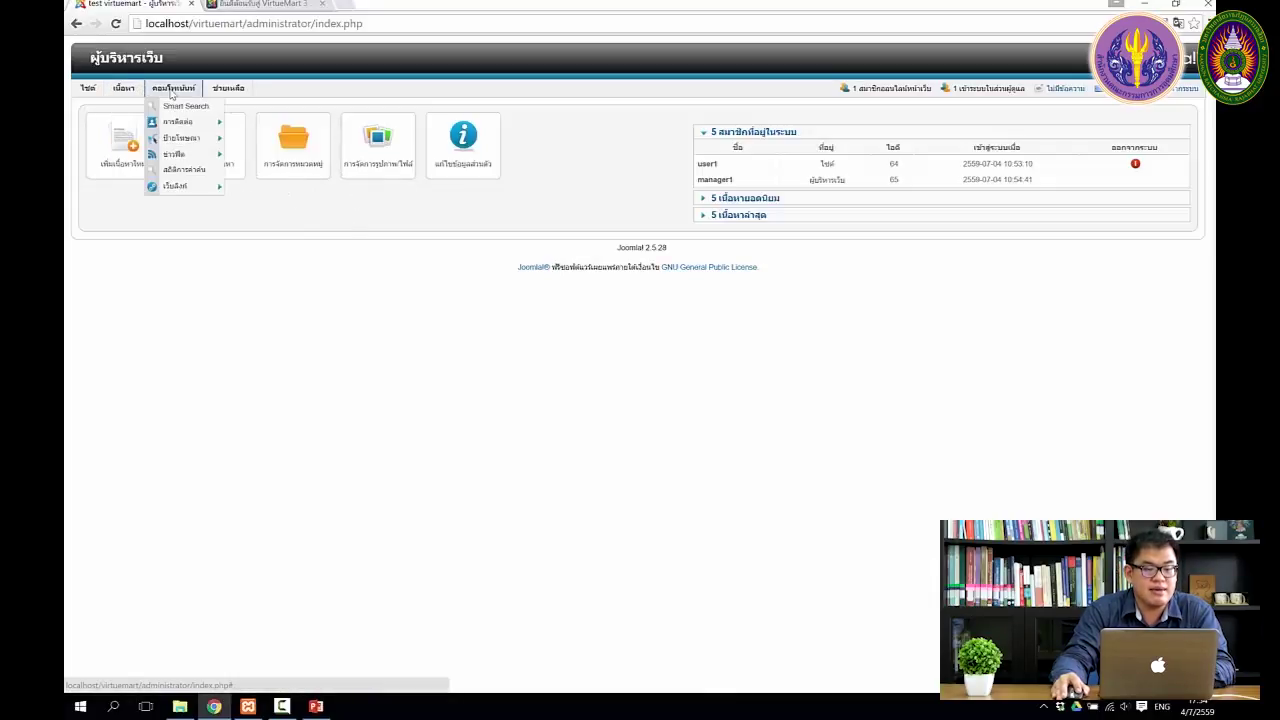
{"action": "mouse_move", "coordinate": [229, 95]}
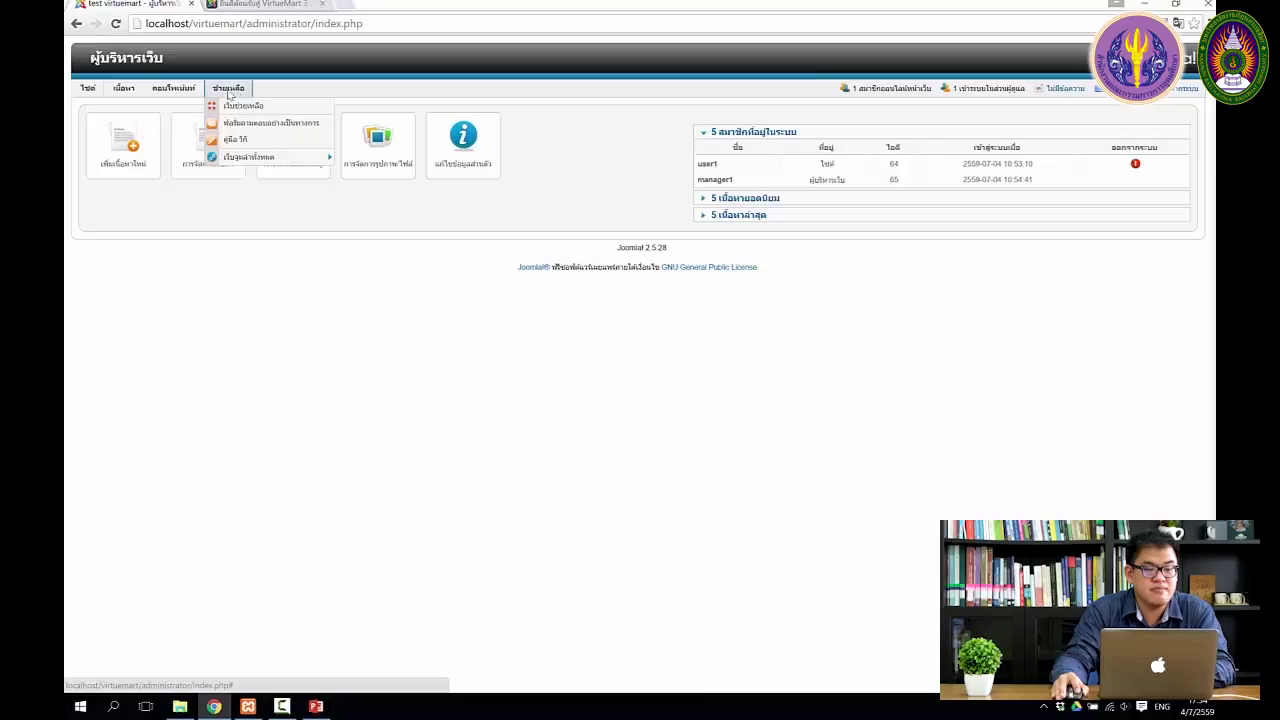